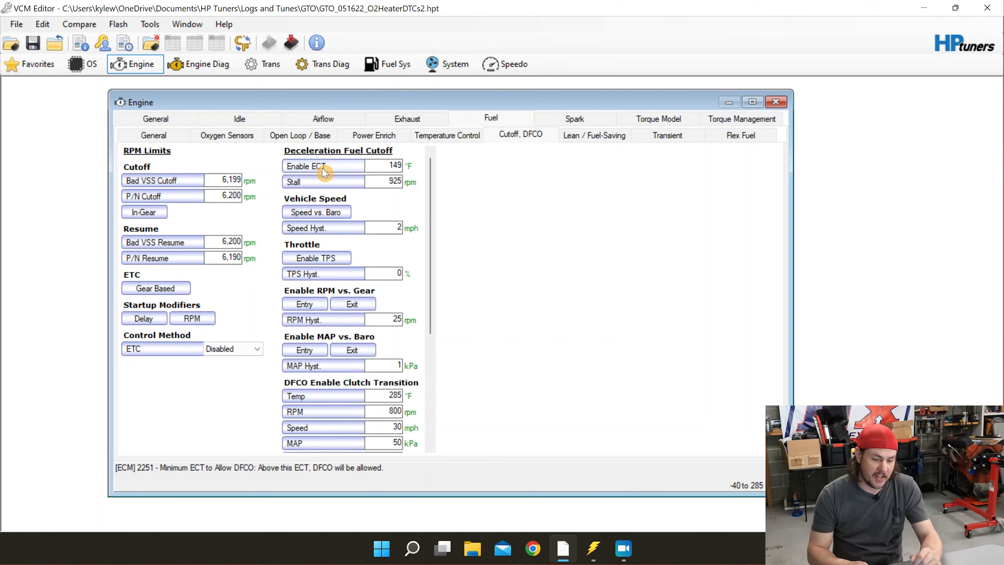
Set the deceleration fuel cutoff Enable ECT to 285 °F and override the predefined limits
{"action": "double_click", "coordinate": [374, 168]}
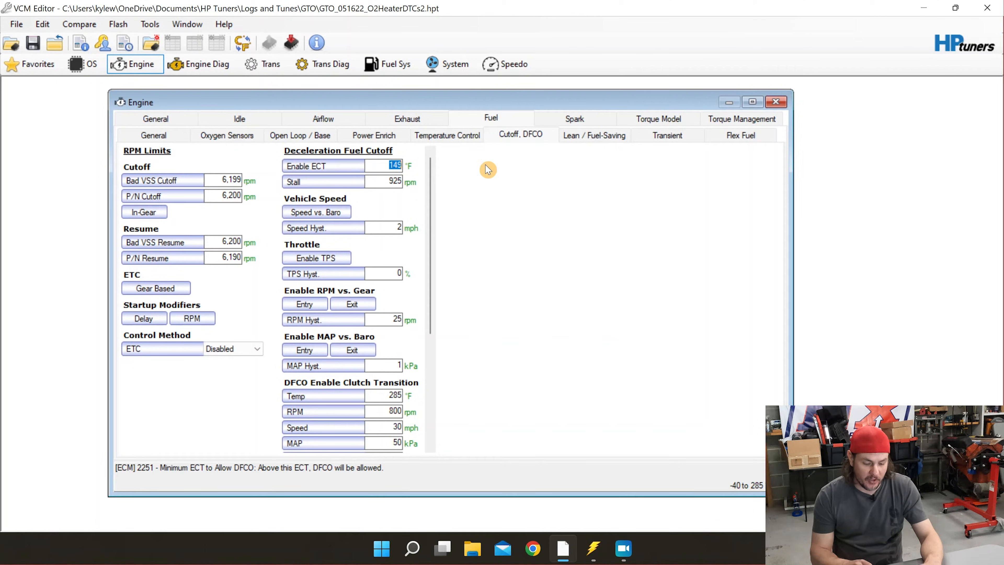
{"action": "type", "text": "285"}
{"action": "key", "text": "Return"}
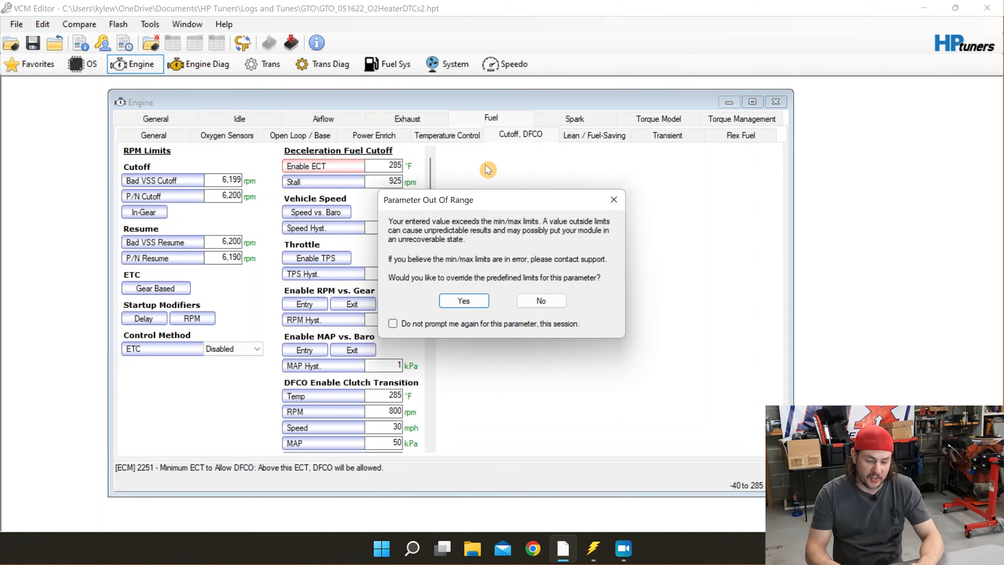
{"action": "key", "text": "Return"}
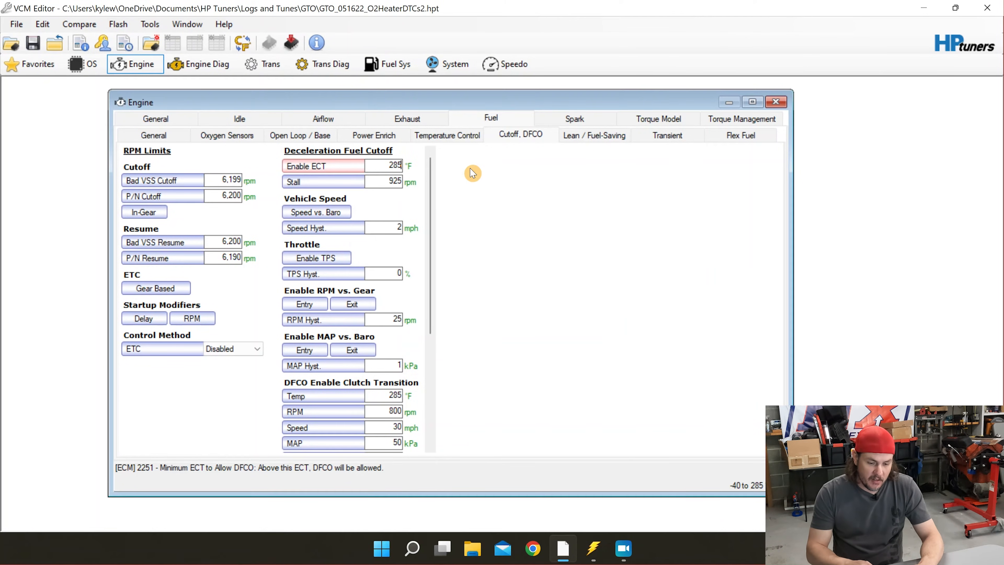
Set every cell of the DFCO Enable Speed vs. Baro table to 250 mph and close the table
{"action": "left_click", "coordinate": [336, 213]}
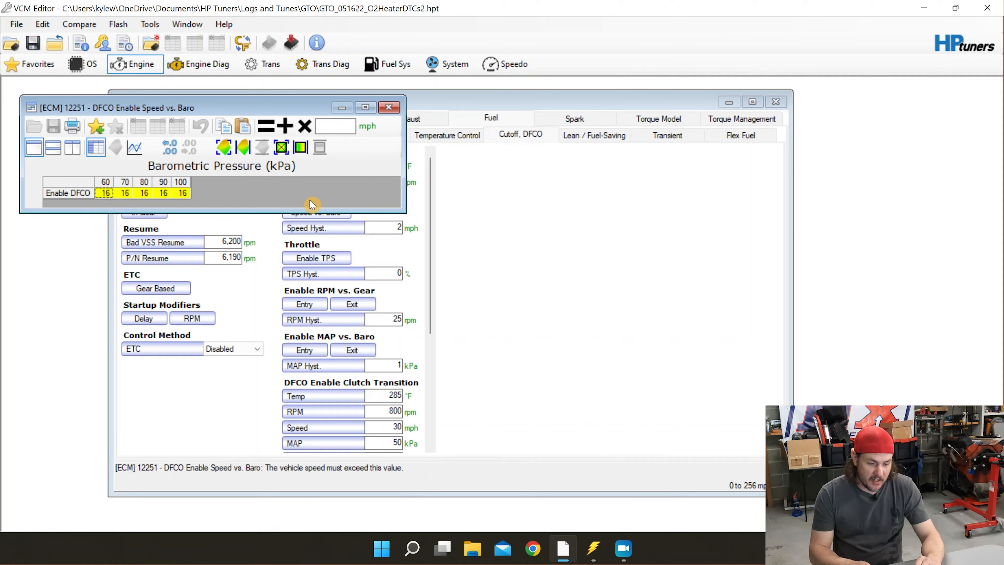
{"action": "left_click", "coordinate": [106, 194]}
{"action": "left_click_drag", "start_coordinate": [105, 194], "coordinate": [225, 202]}
{"action": "type", "text": "250"}
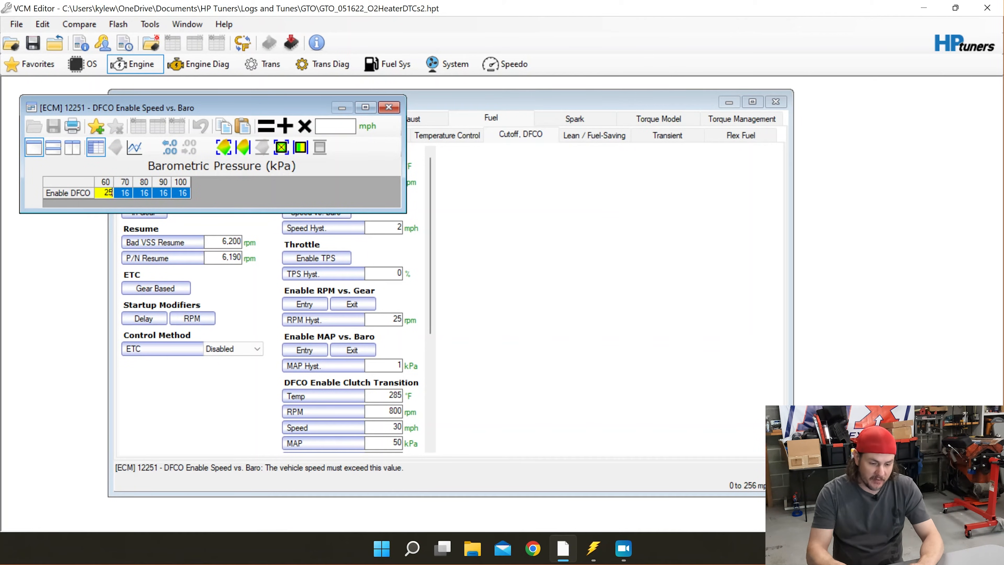
{"action": "key", "text": "Return"}
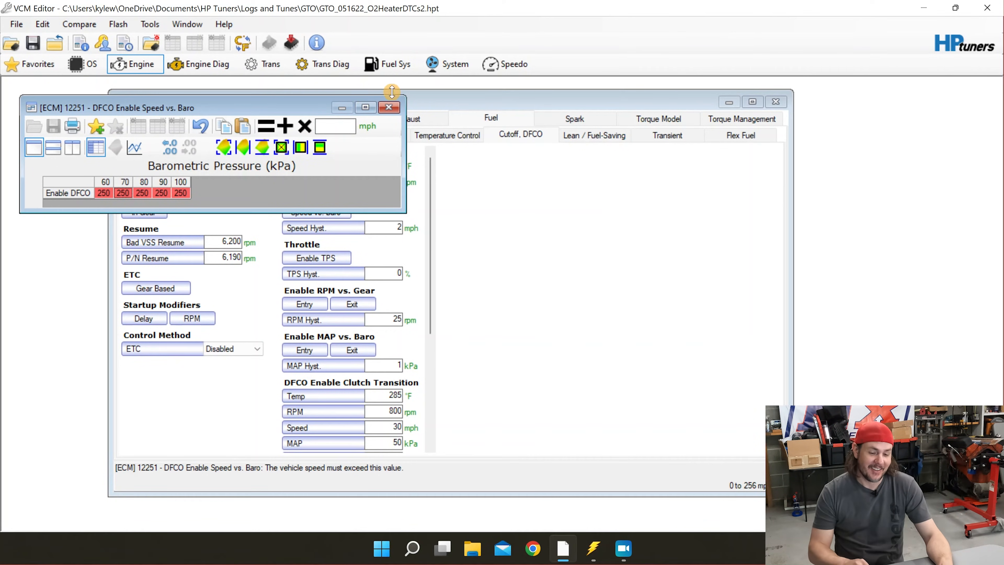
{"action": "left_click", "coordinate": [392, 108]}
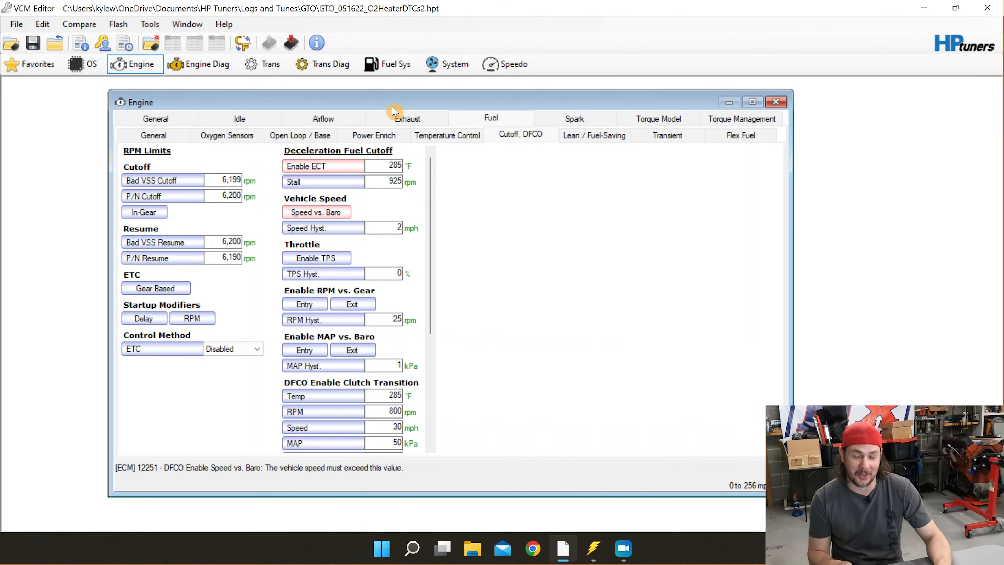
Set the DFCO Enable TPS vs. RPM table to 0 % from 800 to 8,000 rpm and close it
{"action": "left_click", "coordinate": [328, 257]}
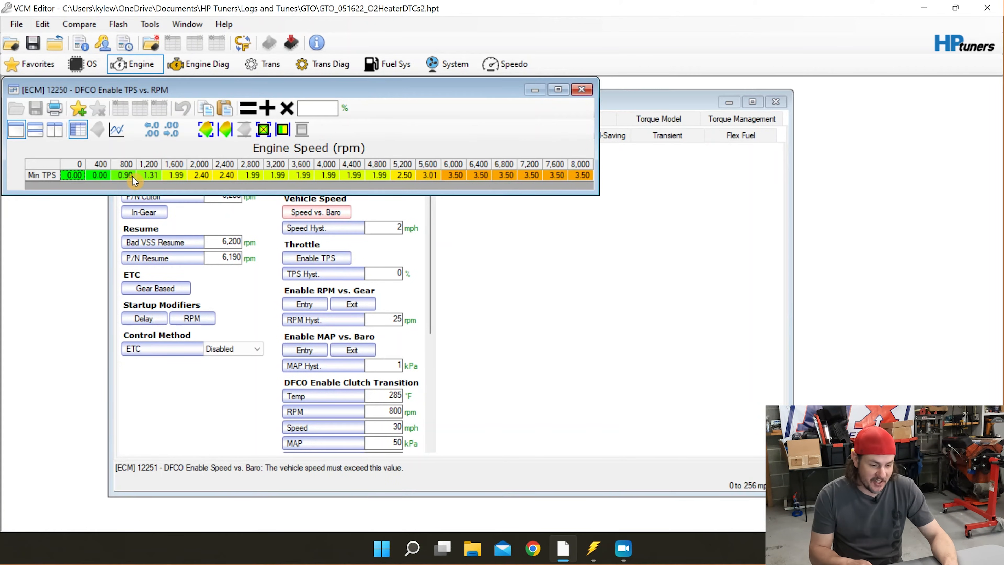
{"action": "left_click_drag", "start_coordinate": [131, 176], "coordinate": [697, 203]}
{"action": "type", "text": "0"}
{"action": "key", "text": "Return"}
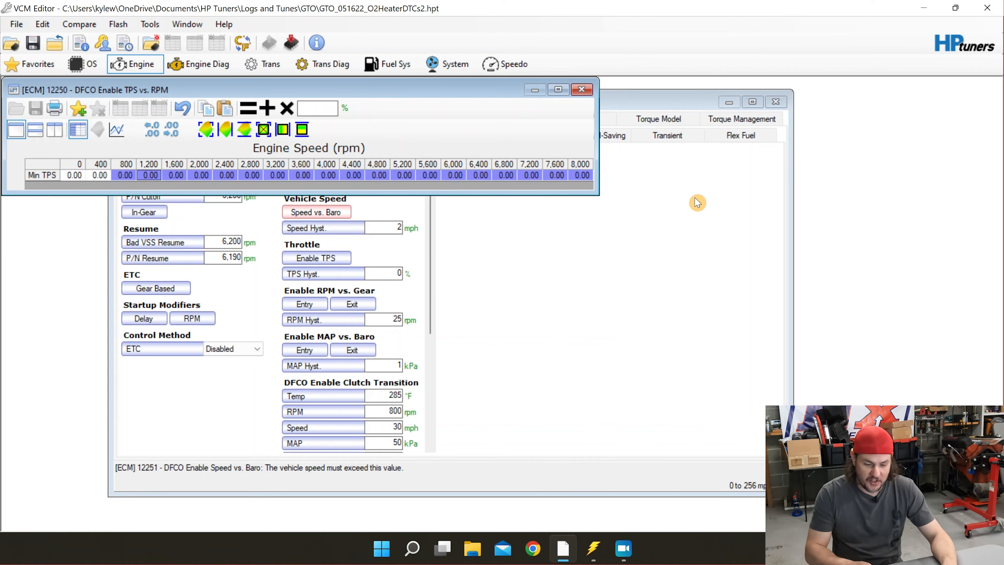
{"action": "left_click", "coordinate": [587, 88]}
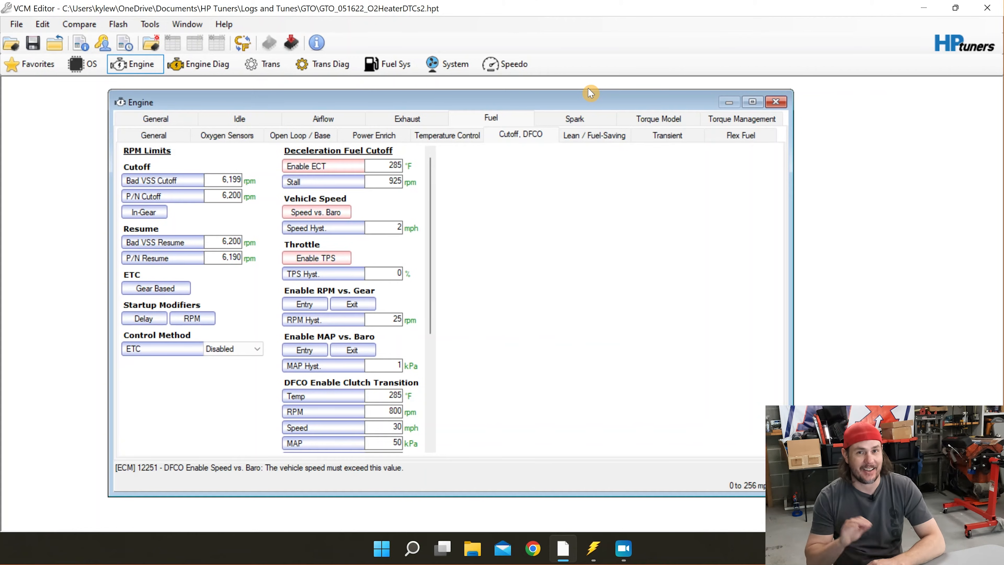
In the high octane main spark table, set the 0.08–0.20 g cells from 1,800 to 8,000 rpm to -10°
{"action": "left_click", "coordinate": [574, 118]}
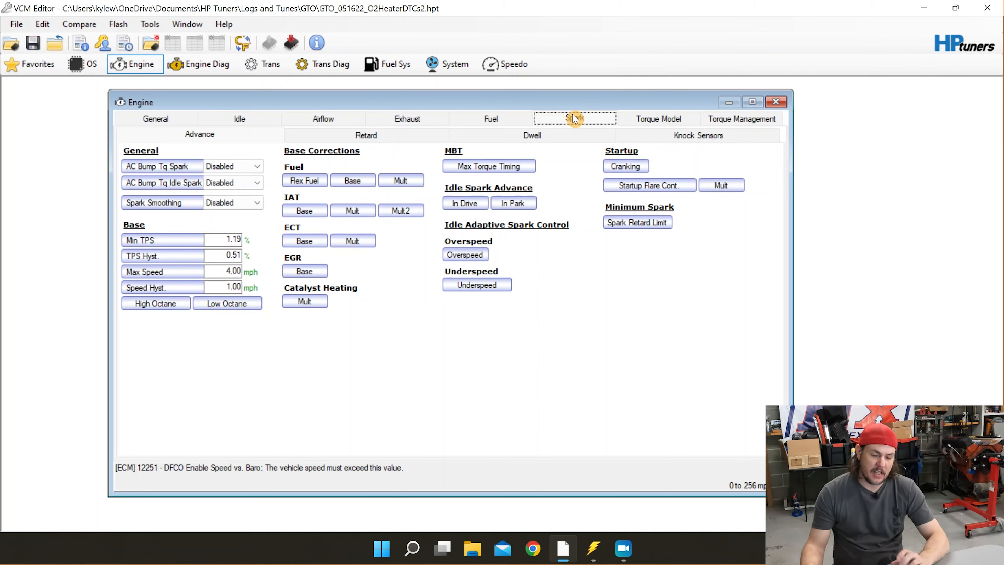
{"action": "left_click", "coordinate": [146, 303]}
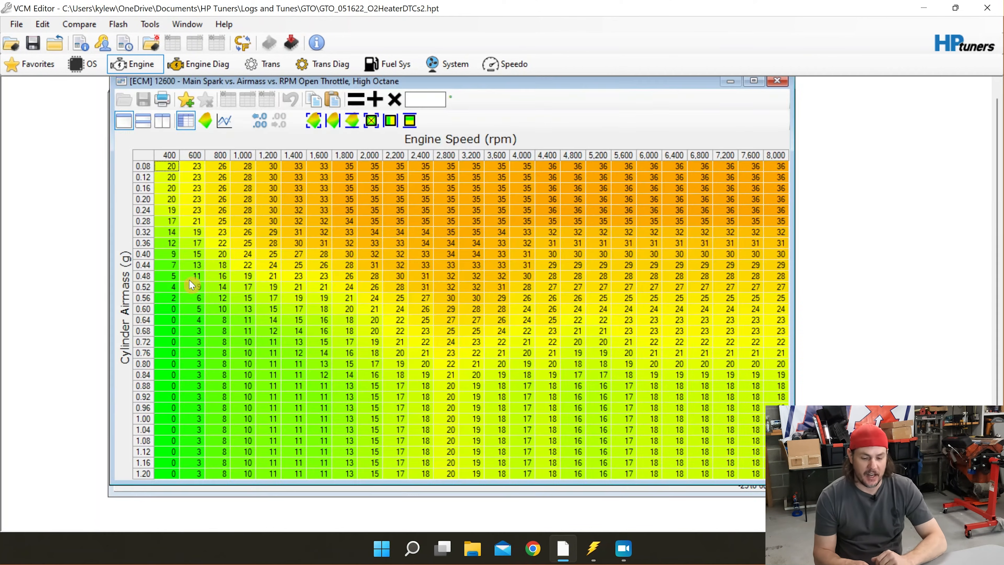
{"action": "left_click_drag", "start_coordinate": [775, 224], "coordinate": [372, 167]}
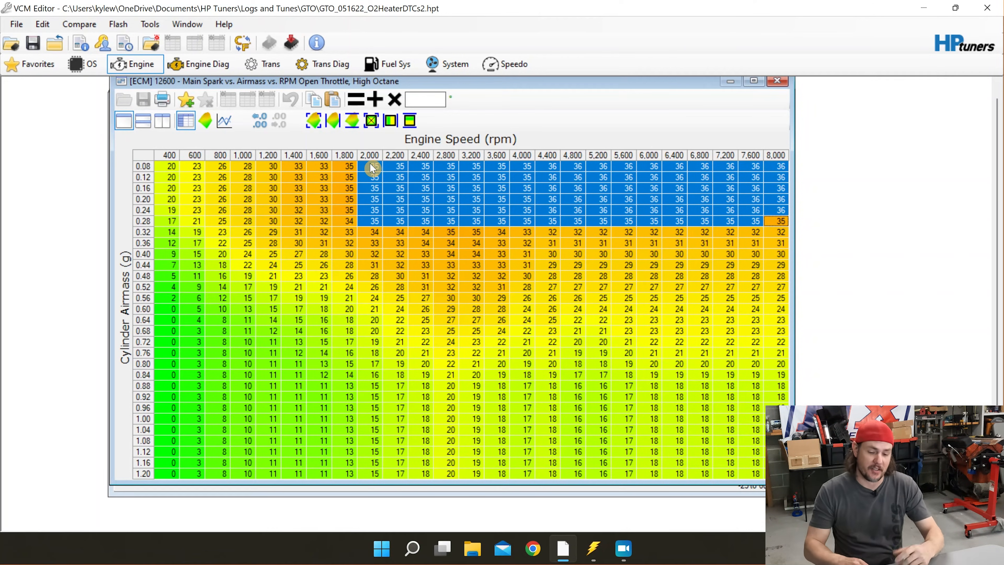
{"action": "left_click", "coordinate": [384, 190]}
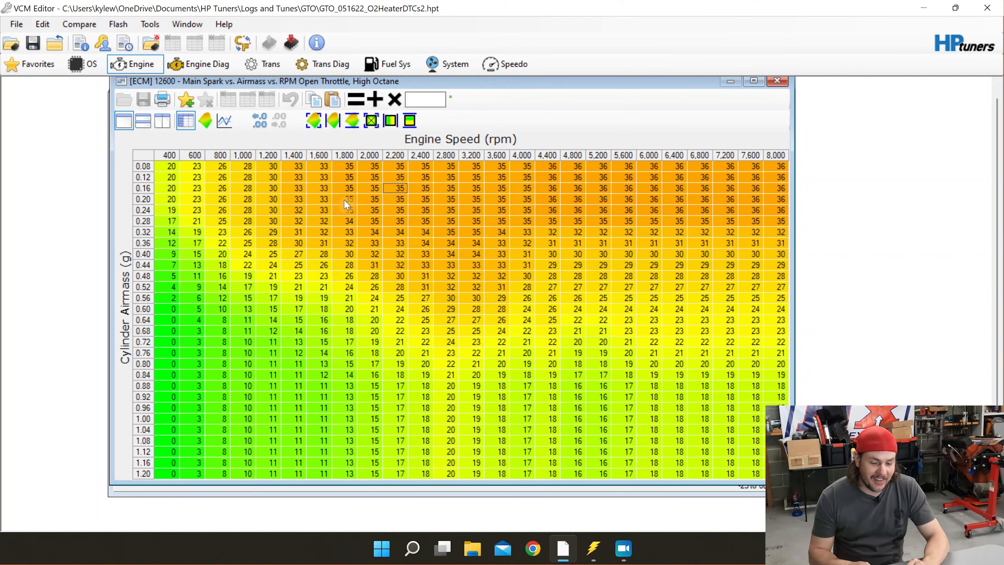
{"action": "left_click_drag", "start_coordinate": [340, 202], "coordinate": [793, 126]}
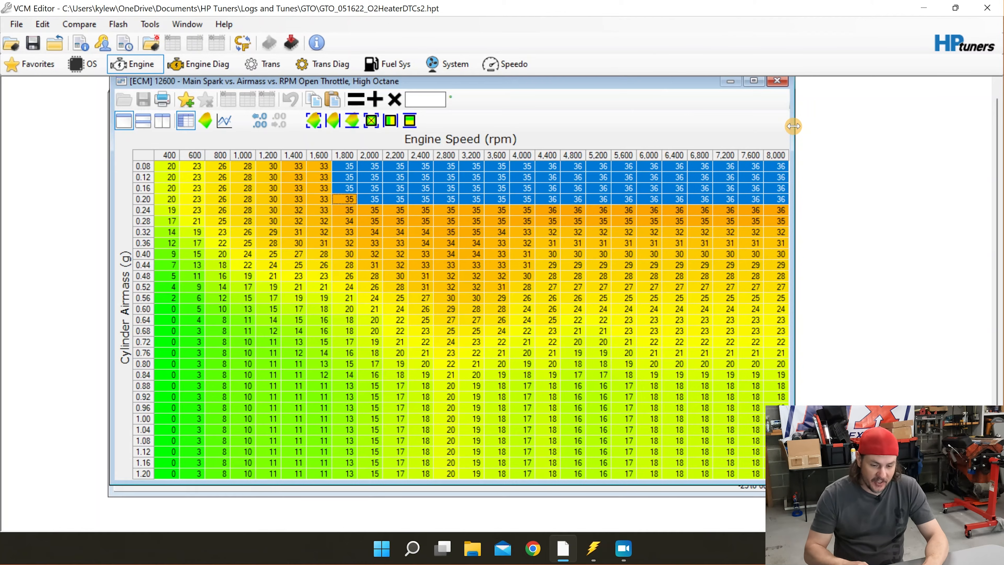
{"action": "left_click", "coordinate": [430, 92]}
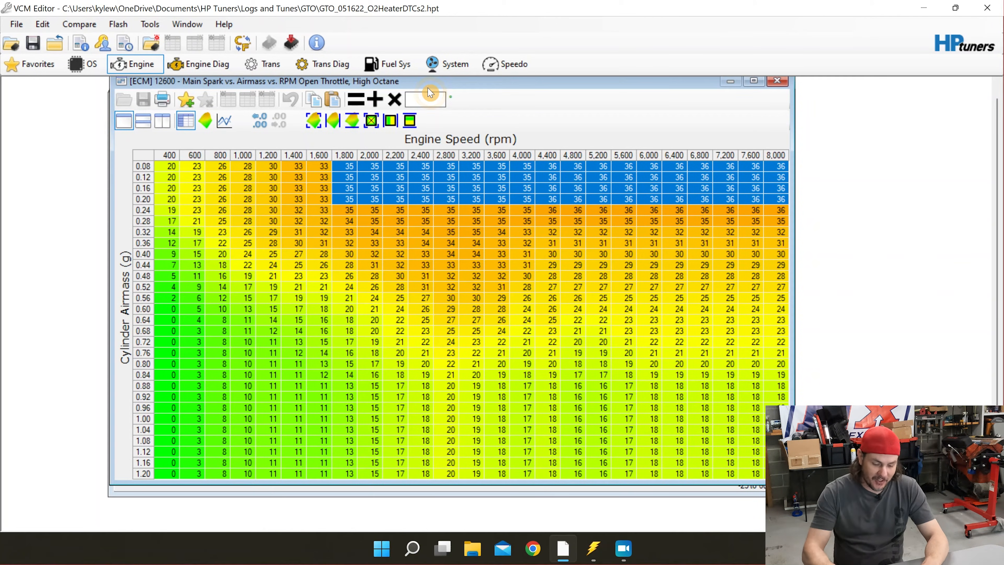
{"action": "type", "text": "-10"}
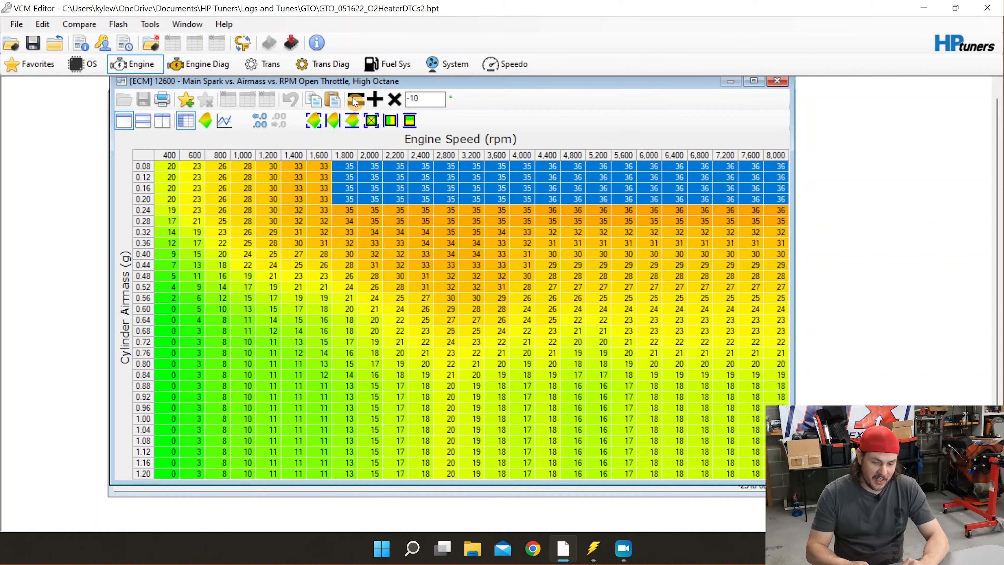
{"action": "left_click", "coordinate": [356, 100]}
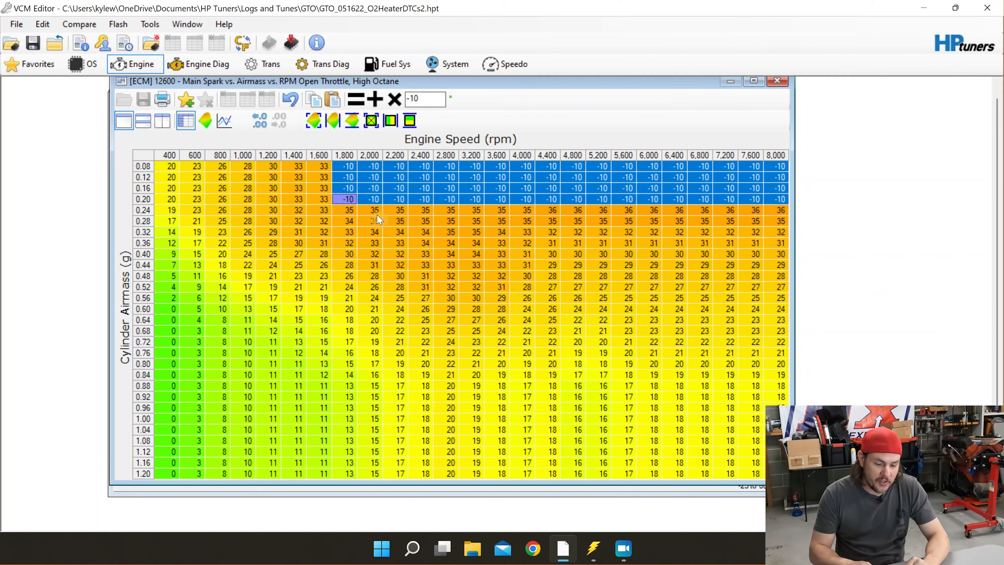
Interpolate the high octane spark values vertically between 0.20 g and 0.36 g from 1,800 to 8,000 rpm
{"action": "left_click_drag", "start_coordinate": [343, 202], "coordinate": [793, 243]}
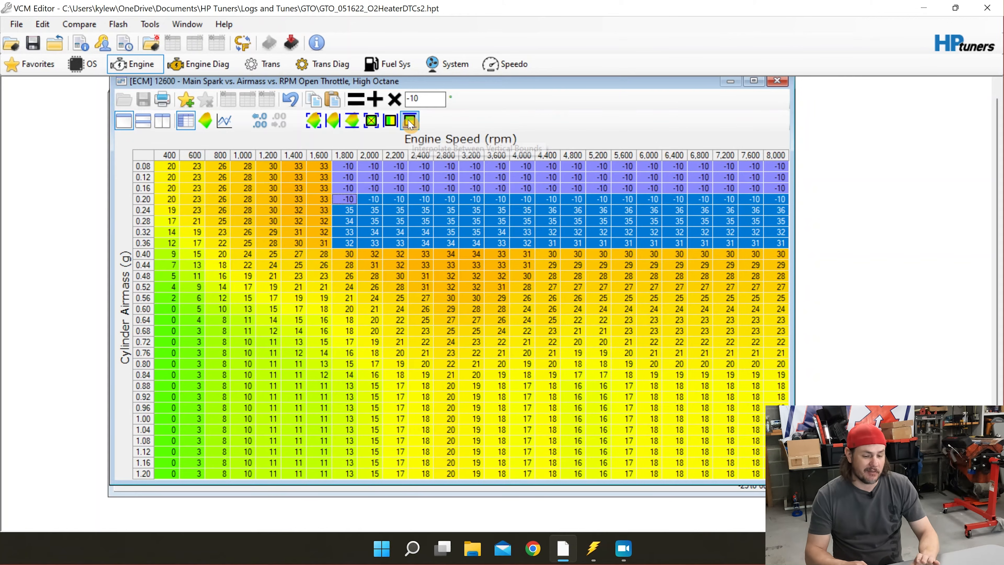
{"action": "left_click", "coordinate": [410, 121]}
{"action": "left_click", "coordinate": [420, 188]}
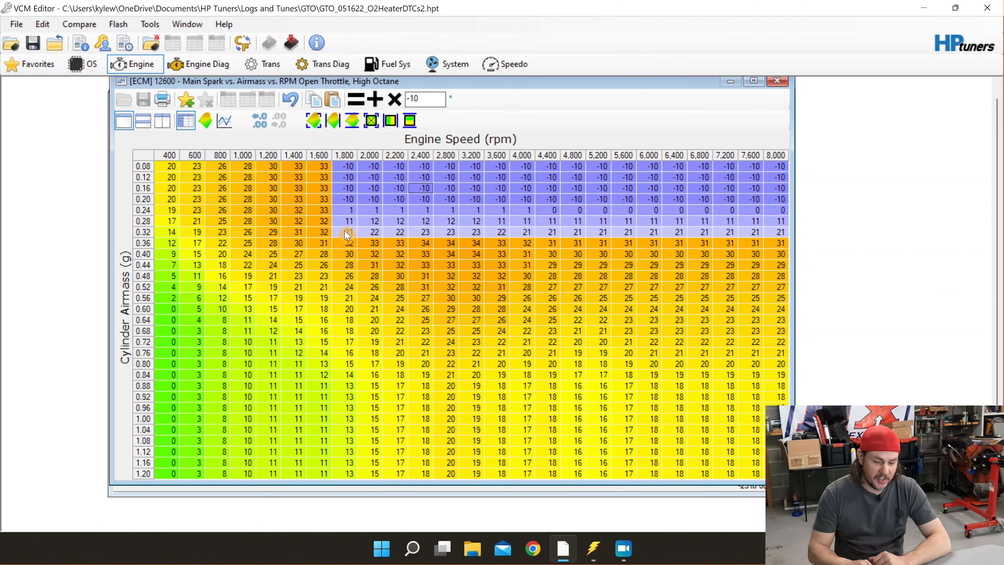
Interpolate the high octane spark values horizontally between 1,200 and 1,800 rpm for the 0.08–0.32 g rows
{"action": "left_click_drag", "start_coordinate": [347, 235], "coordinate": [268, 170]}
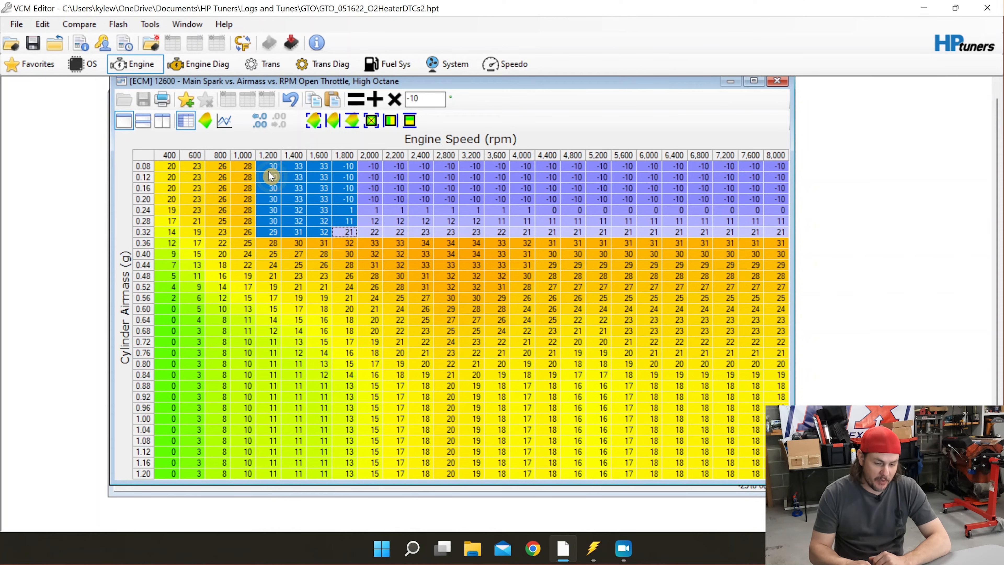
{"action": "left_click", "coordinate": [392, 121]}
{"action": "left_click", "coordinate": [293, 198]}
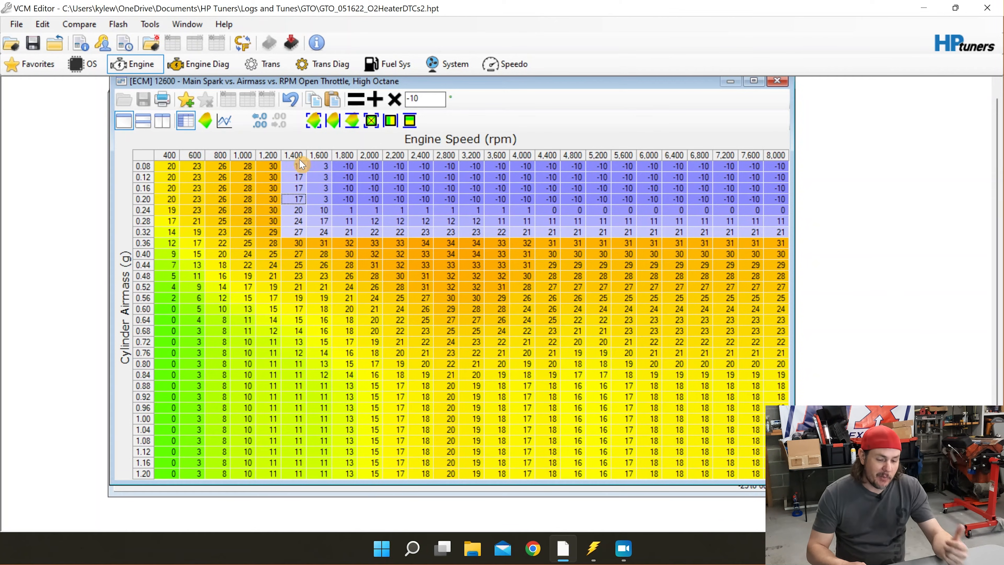
Copy the high octane spark cells from 1,400 to 8,000 rpm across 0.08–0.32 g and close the table
{"action": "left_click_drag", "start_coordinate": [299, 165], "coordinate": [769, 233]}
{"action": "key", "text": "ctrl+c"}
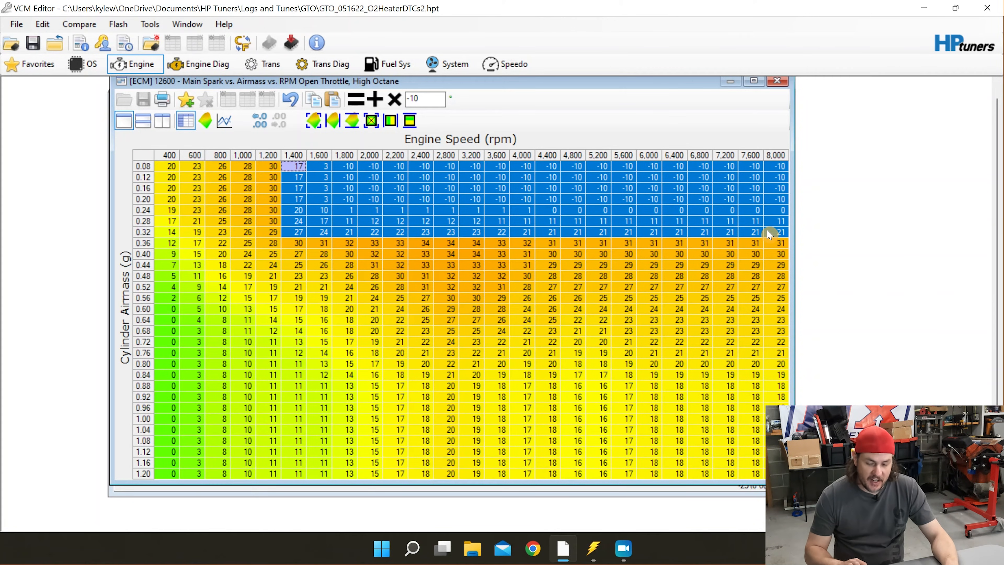
{"action": "left_click", "coordinate": [314, 100]}
{"action": "left_click", "coordinate": [777, 80]}
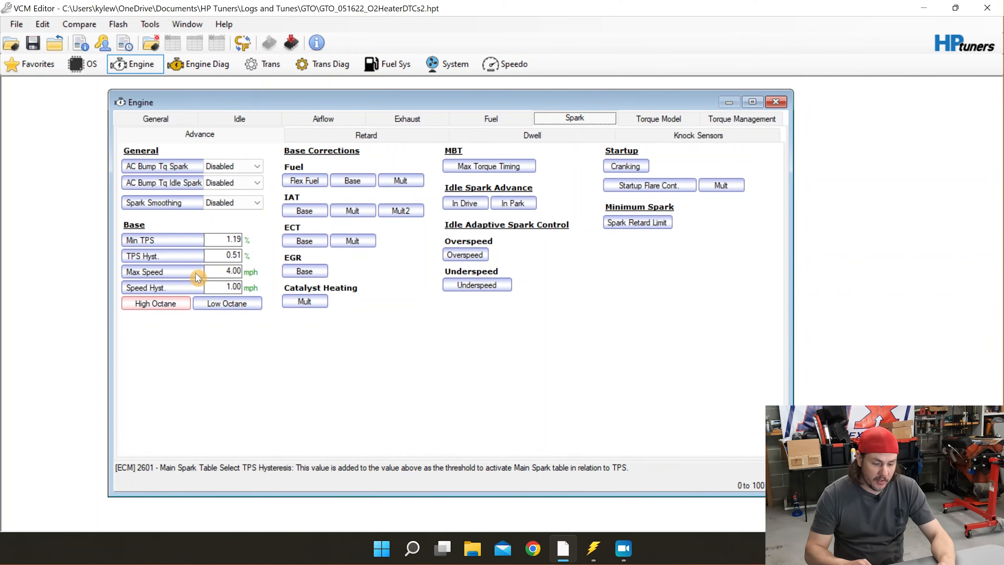
Paste the copied high octane spark block into the low octane table starting at 1,400 rpm and 0.08 g, and close it
{"action": "left_click", "coordinate": [228, 303]}
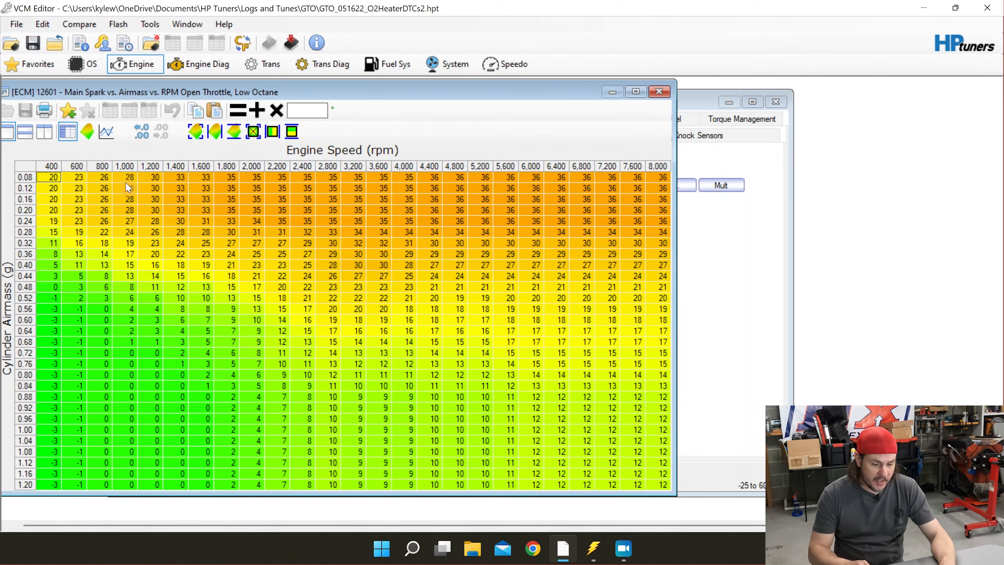
{"action": "left_click", "coordinate": [659, 92]}
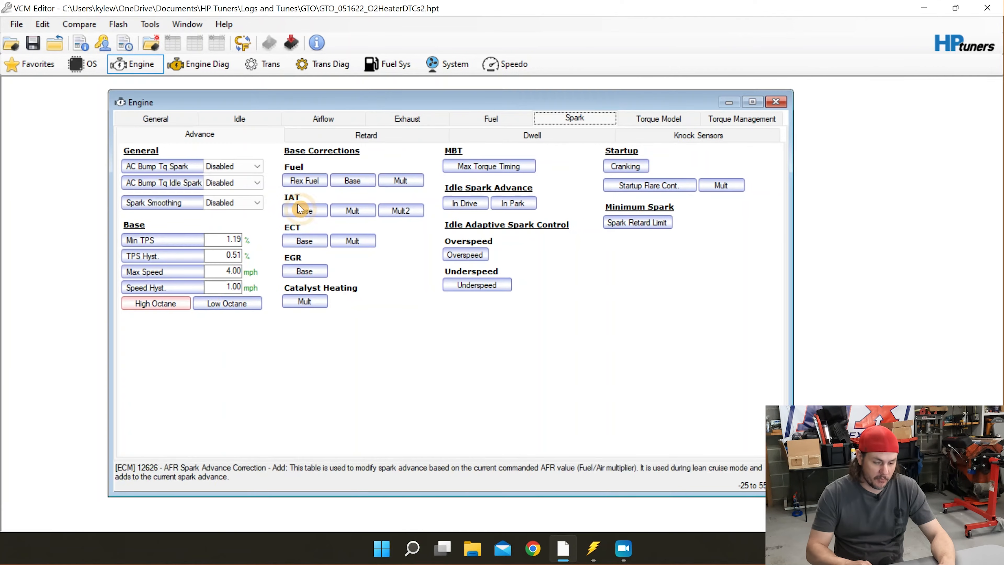
{"action": "left_click", "coordinate": [156, 303]}
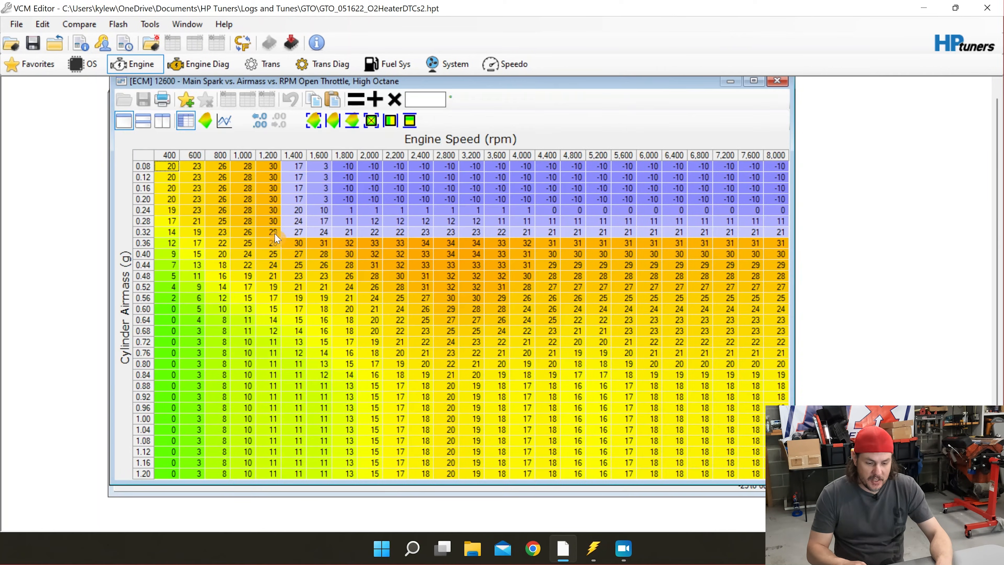
{"action": "left_click", "coordinate": [777, 81]}
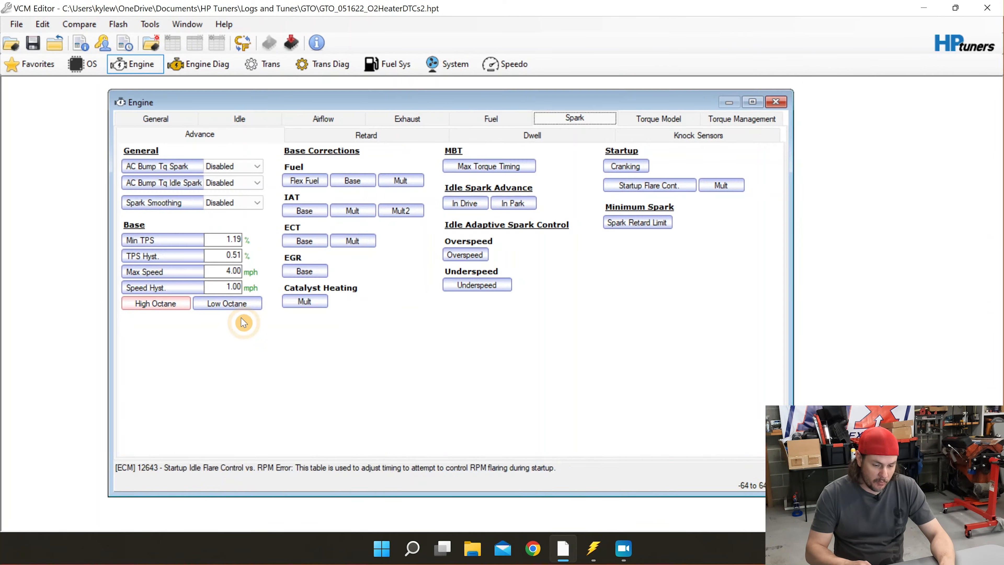
{"action": "left_click", "coordinate": [231, 304]}
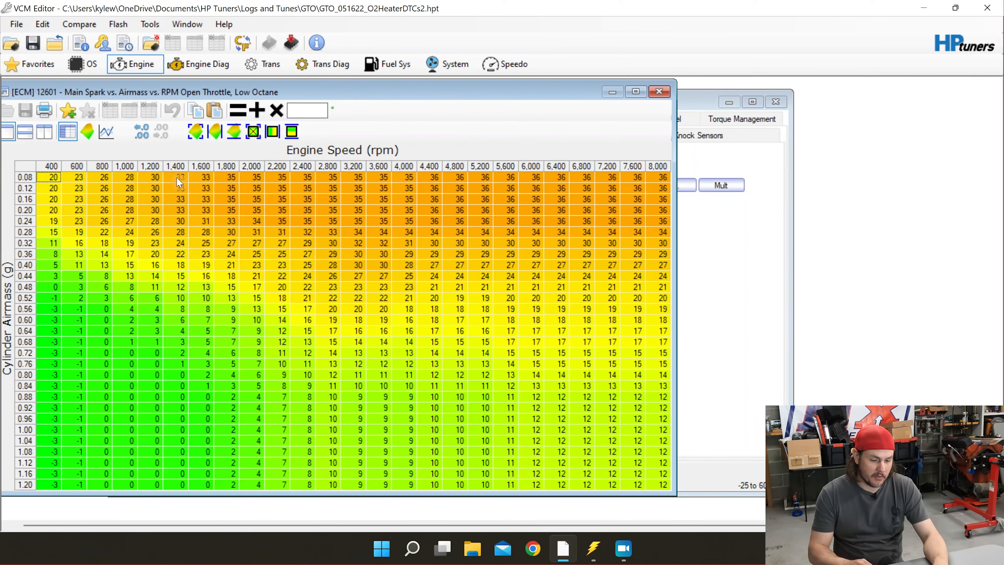
{"action": "right_click", "coordinate": [174, 180]}
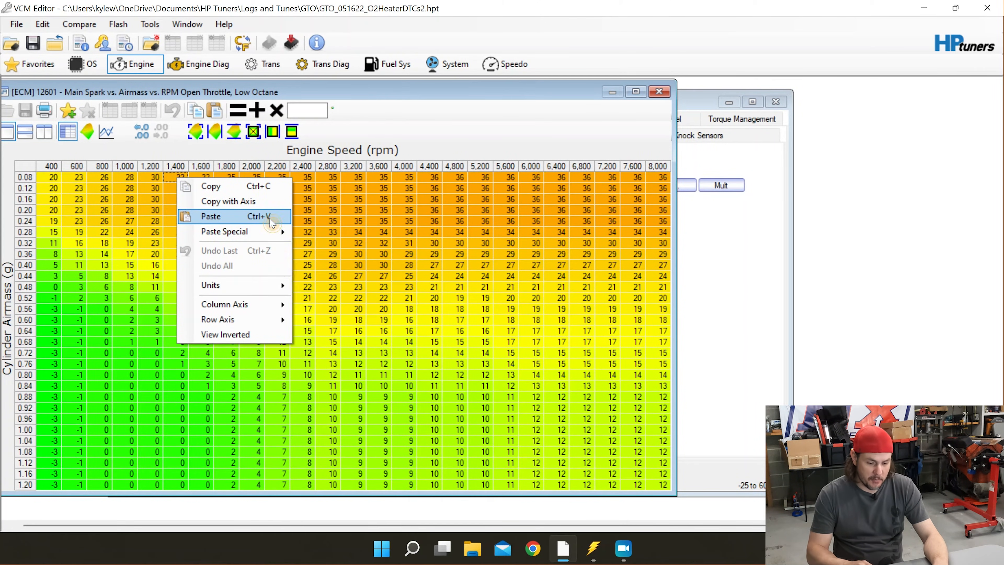
{"action": "left_click", "coordinate": [237, 216]}
{"action": "left_click", "coordinate": [390, 291]}
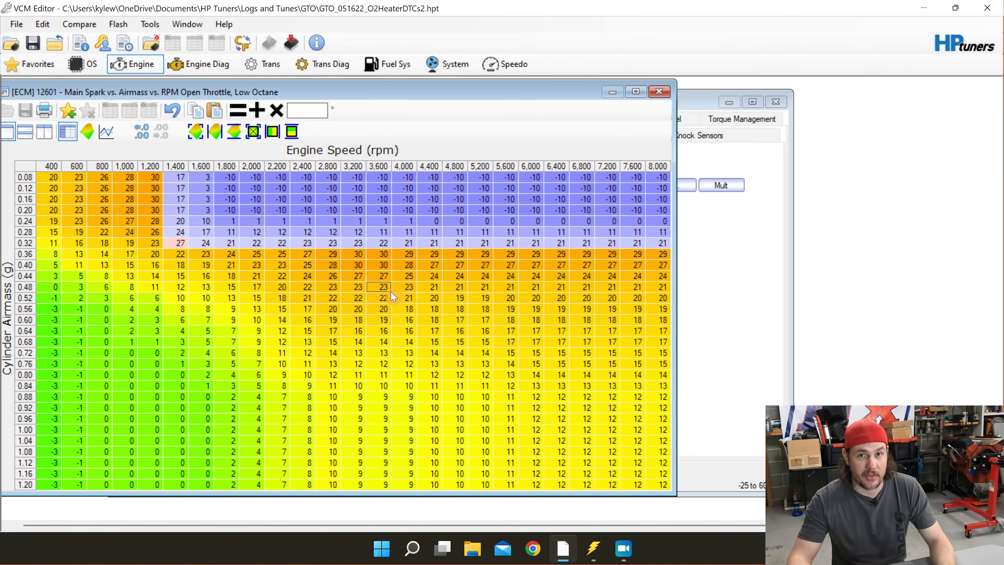
{"action": "left_click", "coordinate": [659, 91]}
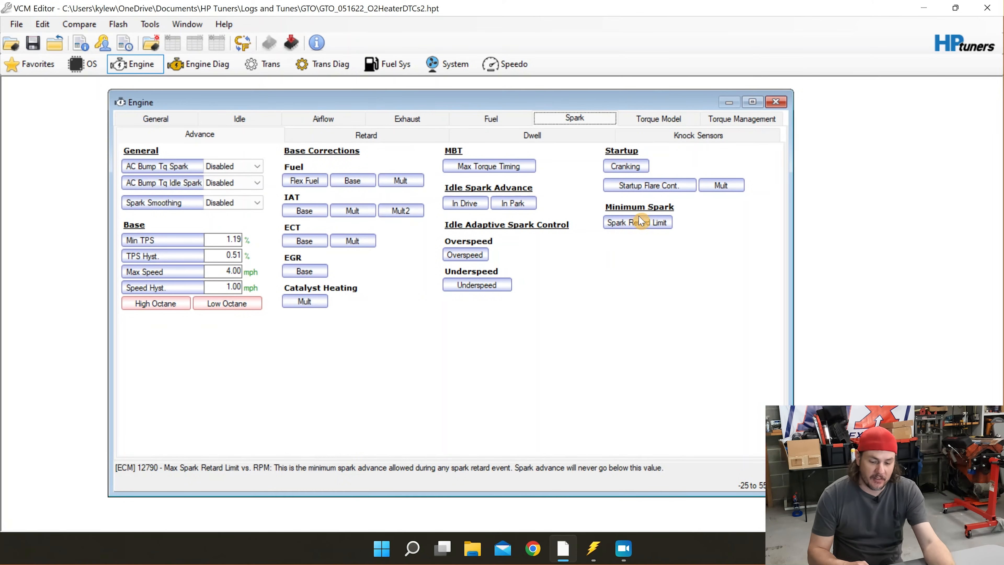
Set the Max Spark Retard Limit to -10° from 1,200 to 2,800 rpm and close the table
{"action": "left_click", "coordinate": [639, 223]}
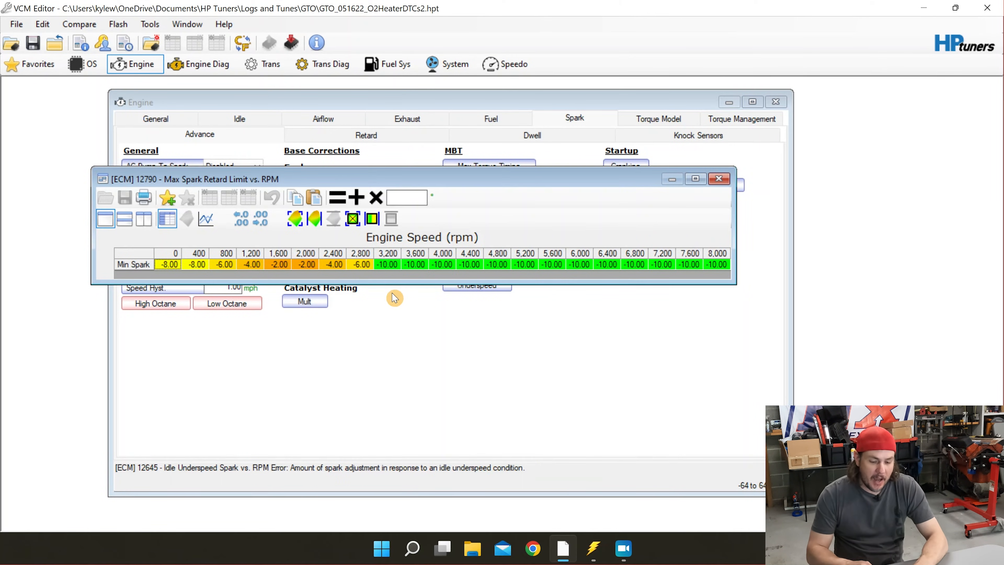
{"action": "left_click_drag", "start_coordinate": [249, 264], "coordinate": [375, 264]}
{"action": "type", "text": "-1"}
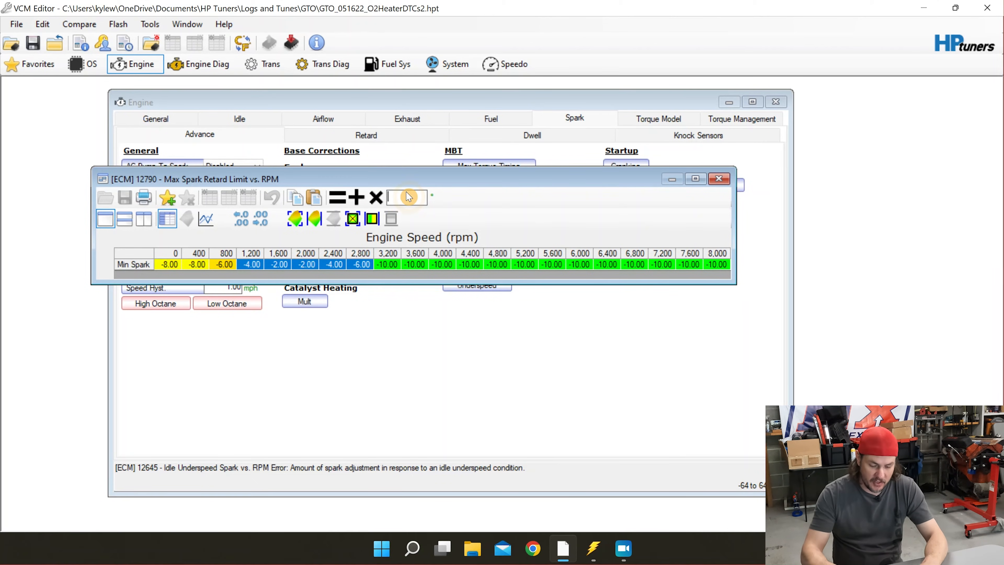
{"action": "type", "text": "0"}
{"action": "left_click", "coordinate": [338, 197]}
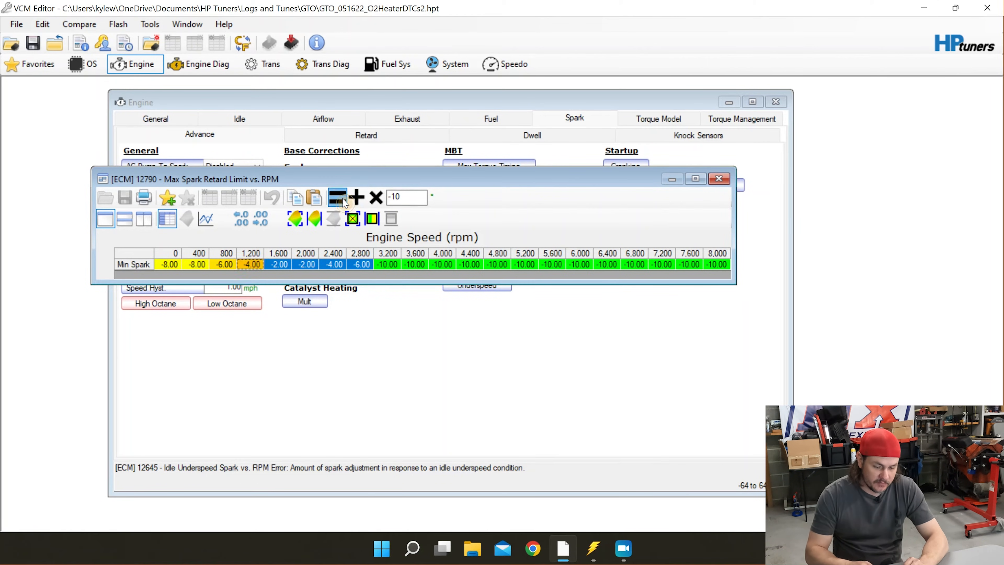
{"action": "left_click", "coordinate": [718, 178]}
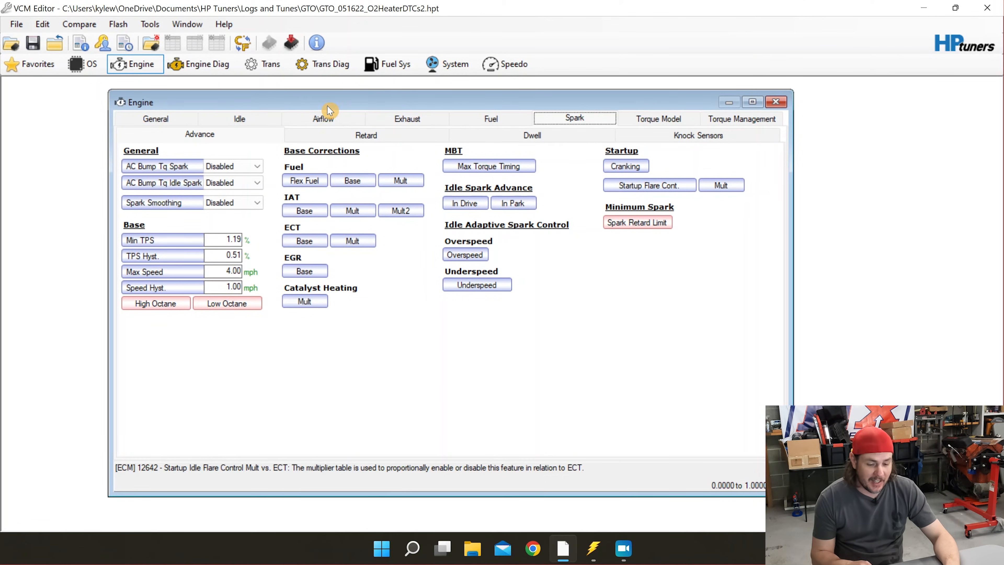
Open the Primary VE vs. RPM vs. MAP table and select the 20–30 kPa cells from 2,800 to 8,000 rpm
{"action": "left_click", "coordinate": [326, 120]}
{"action": "left_click", "coordinate": [467, 167]}
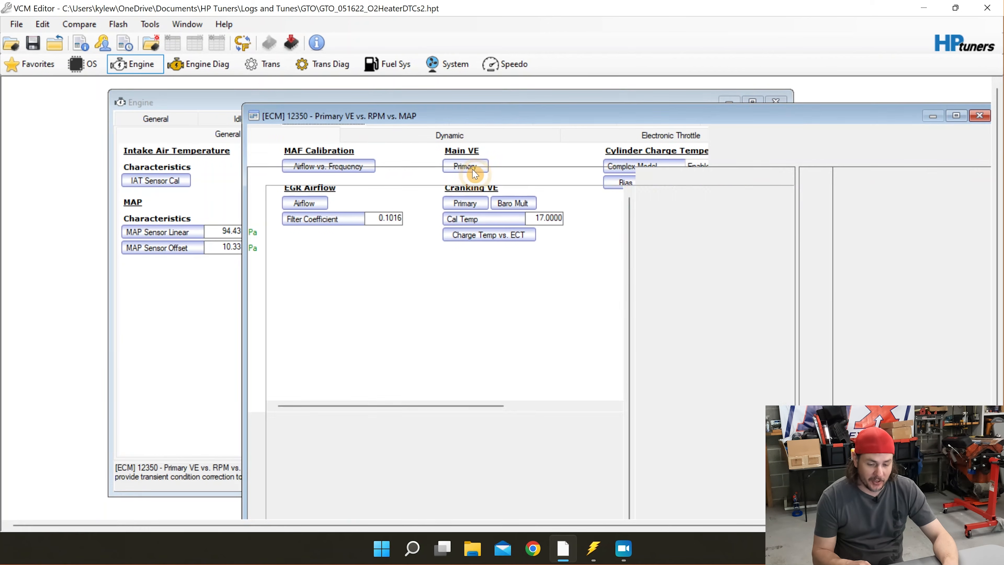
{"action": "left_click_drag", "start_coordinate": [450, 213], "coordinate": [784, 236]}
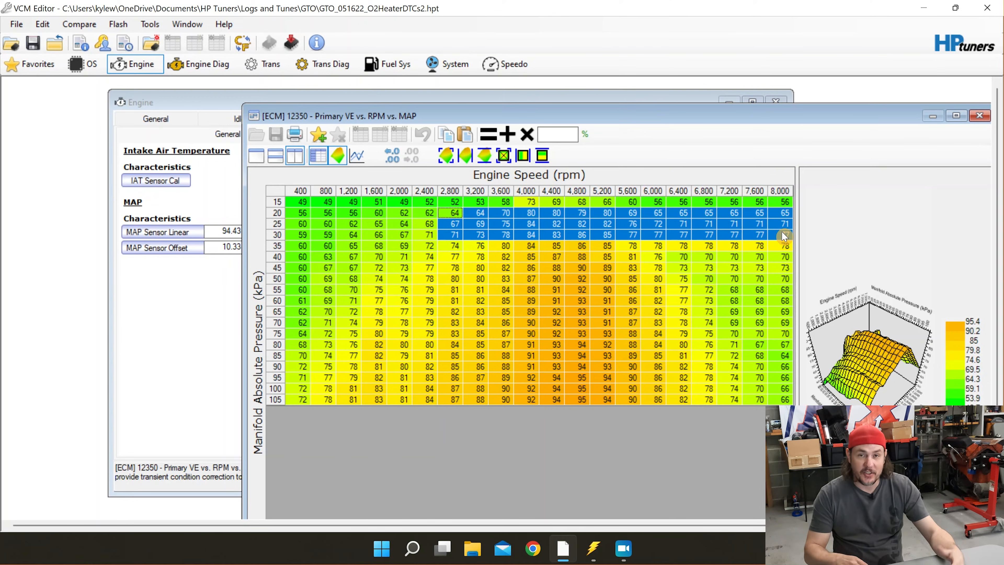